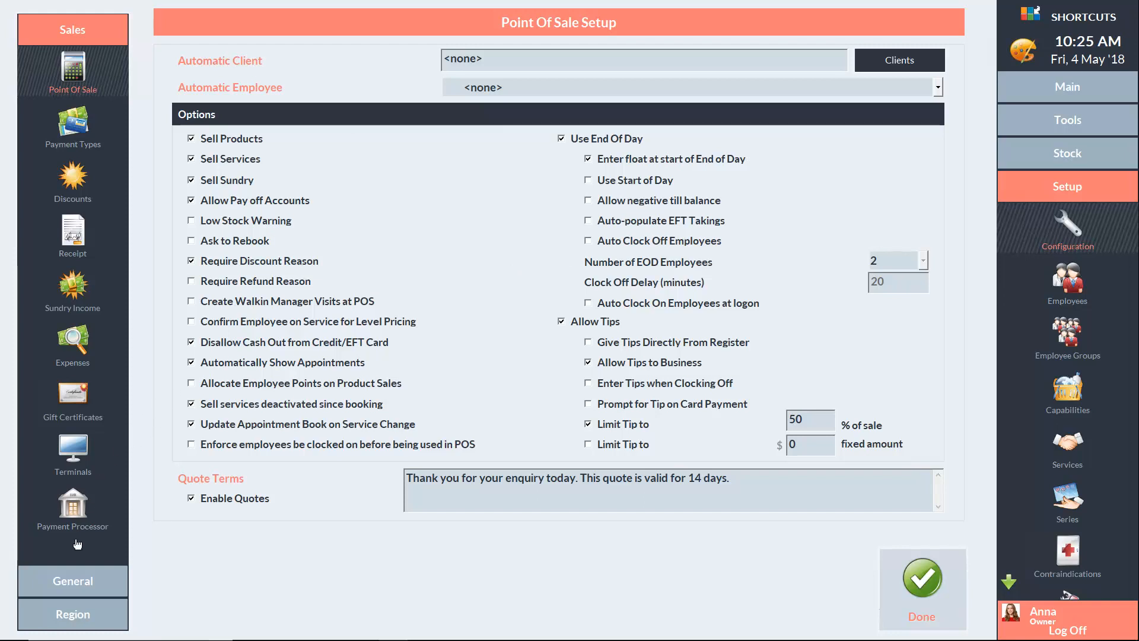
Show the General configuration group in the setup sidebar
left_click(74, 580)
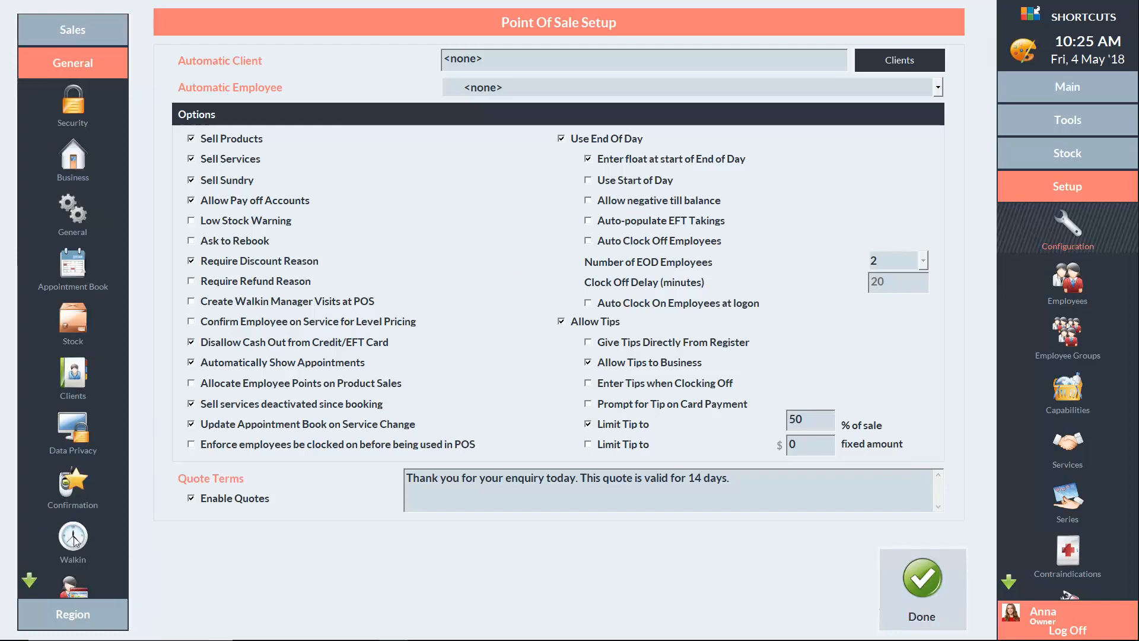
Open the Clients setup's New Client Layout grid of field options
left_click(75, 376)
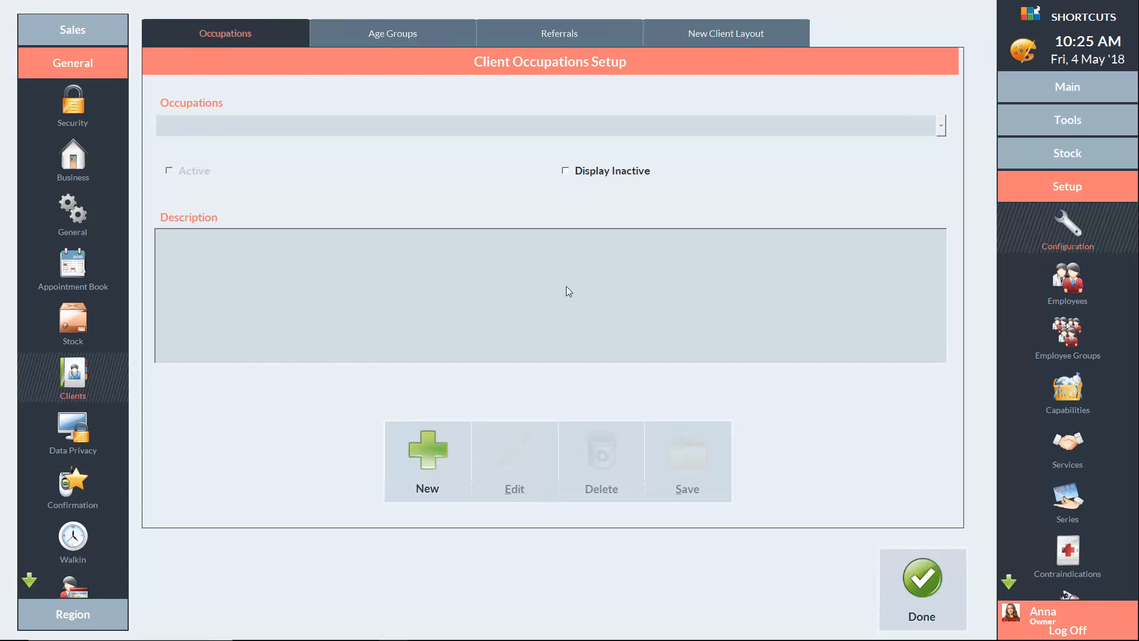
left_click(731, 34)
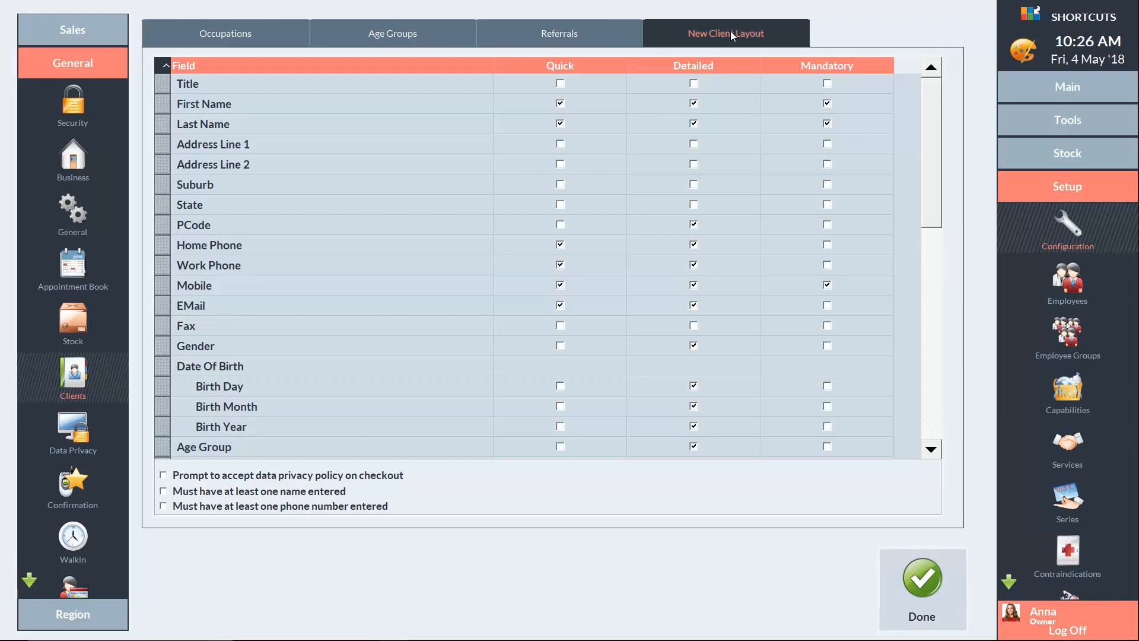
Tick Detailed for Title and move the EMail field above Mobile
left_click(694, 84)
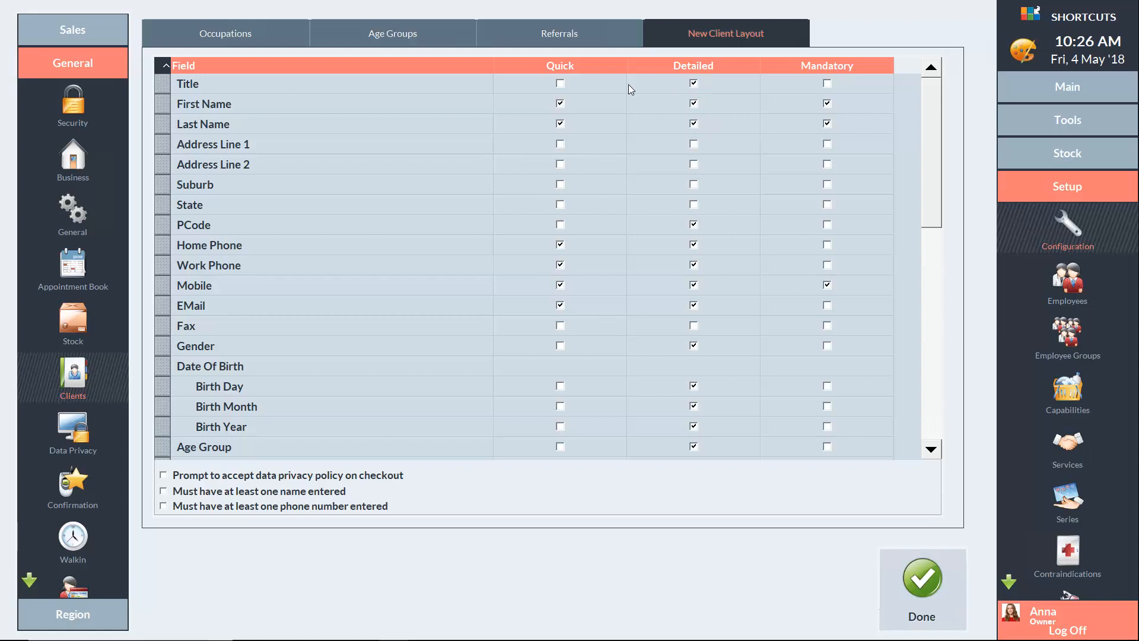
left_click_drag(163, 306, 165, 285)
left_click_drag(931, 187, 935, 405)
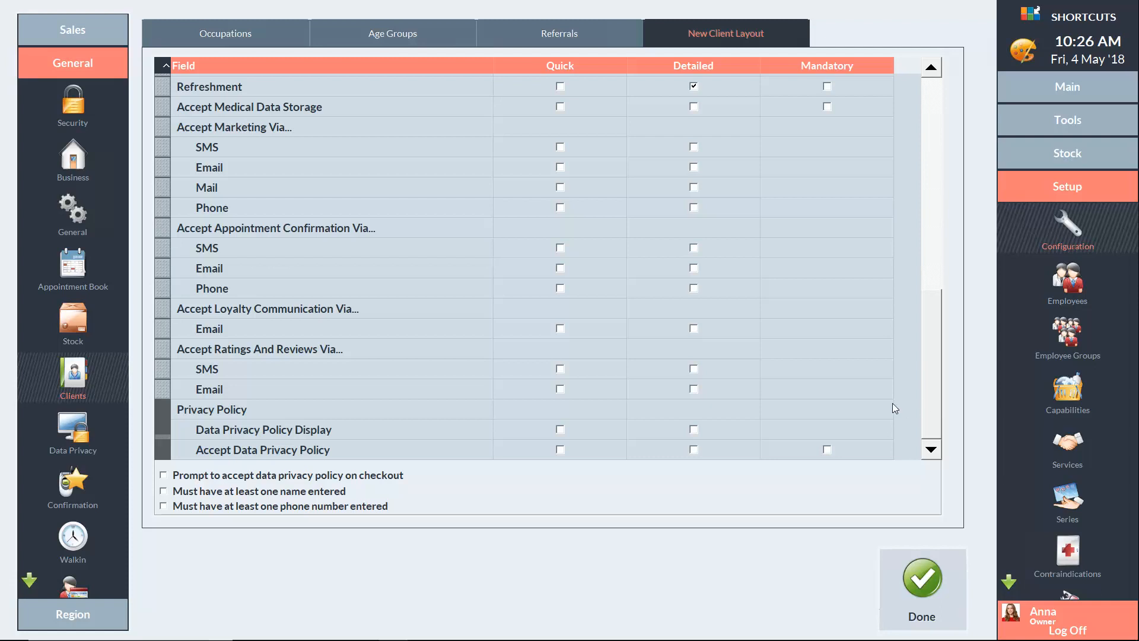
Tick Quick/Detailed for Medical Data Storage, Marketing SMS/Email, Confirmation Email and Ratings SMS
left_click(560, 106)
left_click(694, 107)
left_click(692, 147)
left_click(560, 168)
left_click(560, 268)
left_click(559, 369)
left_click(693, 369)
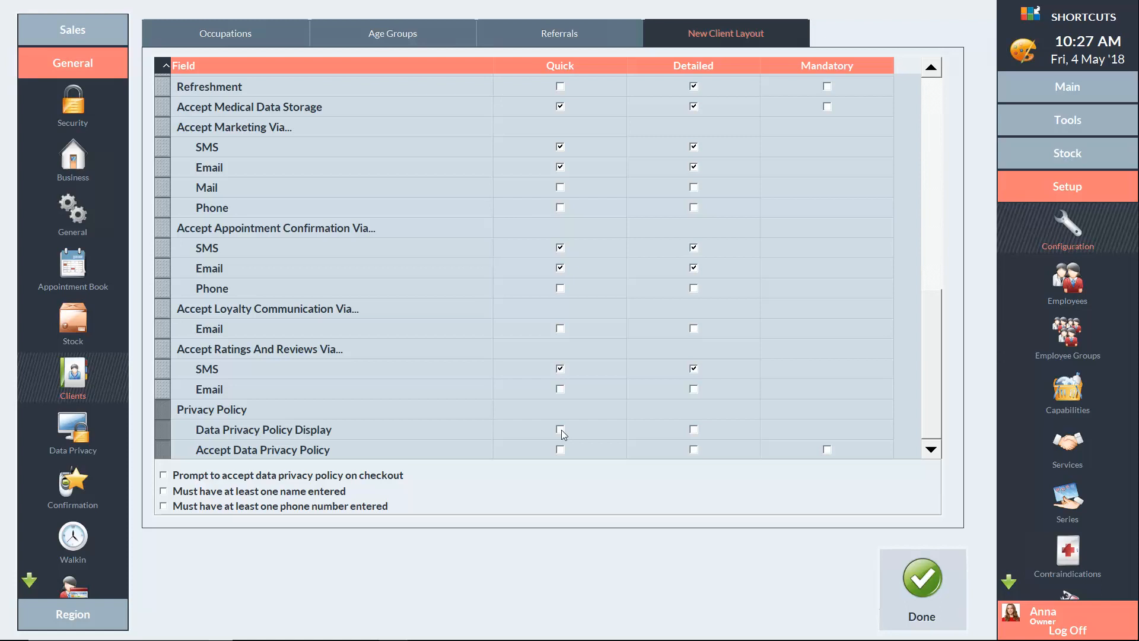
Add both Privacy Policy rows to the forms and prompt for policy acceptance at checkout
left_click(560, 428)
left_click(693, 429)
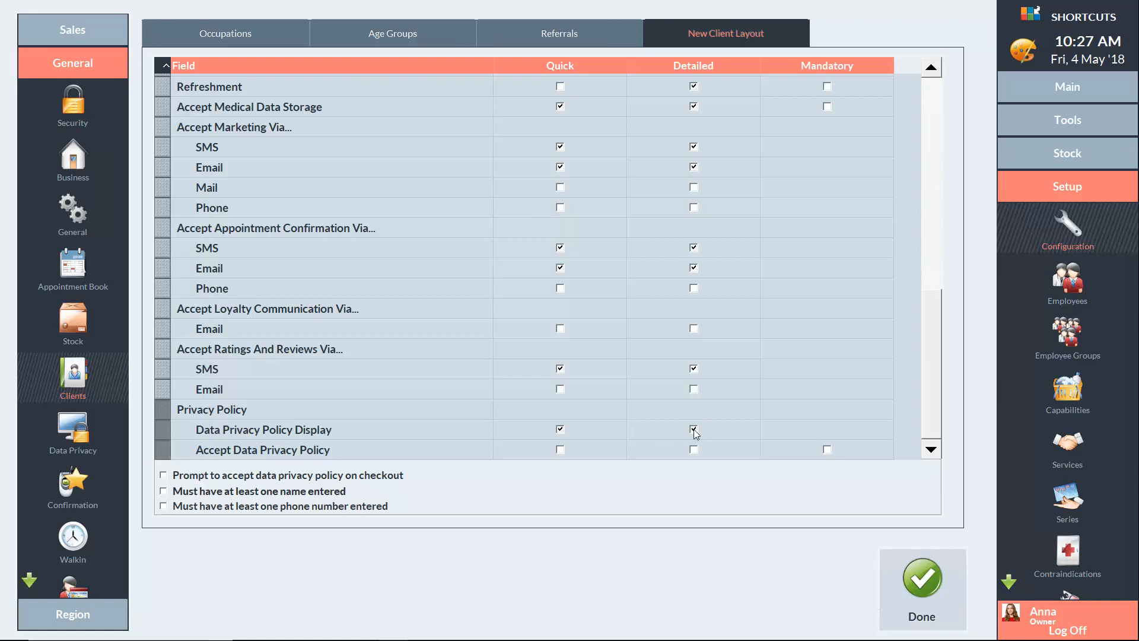
left_click(560, 450)
left_click(164, 476)
Add and save 'Instagram' as a client referral method, then finish client setup
left_click(567, 36)
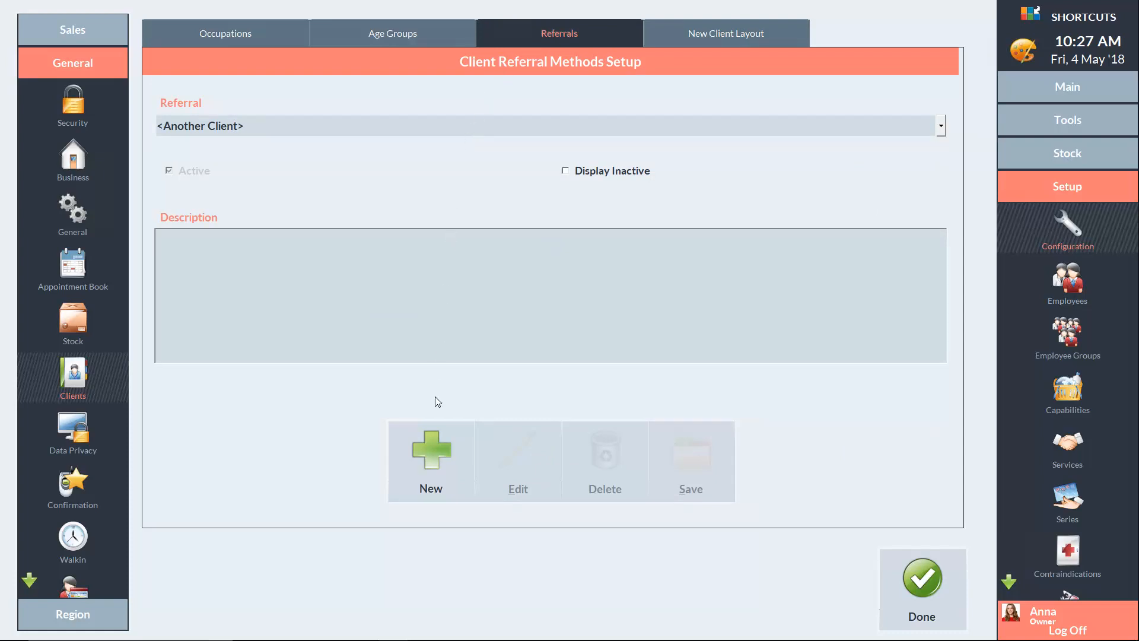
left_click(435, 450)
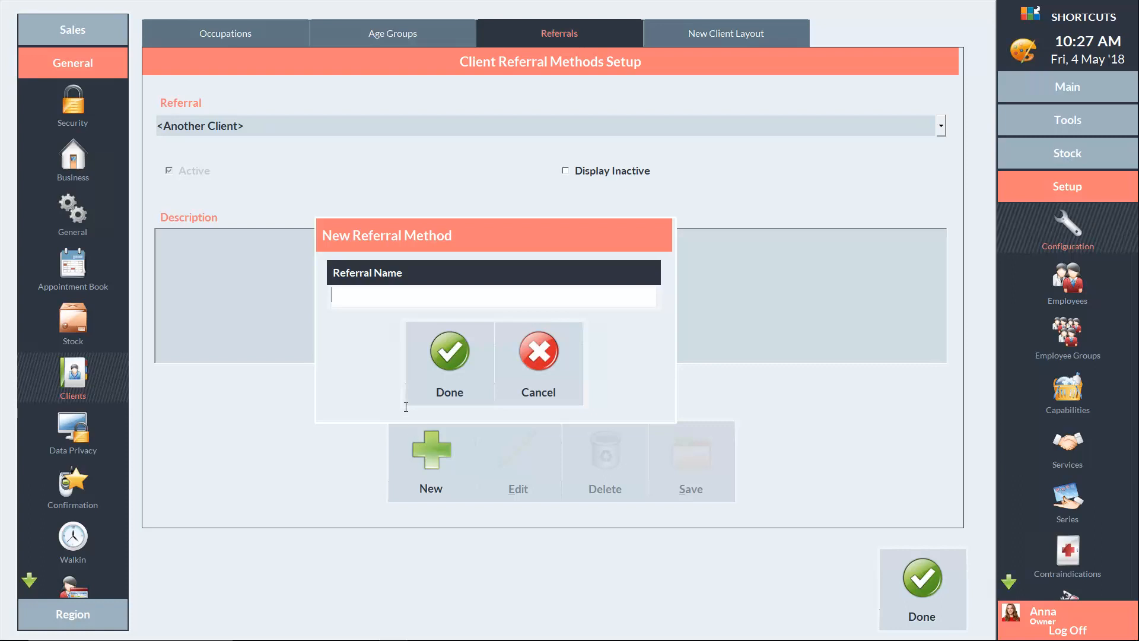
type("Instagram")
left_click(449, 354)
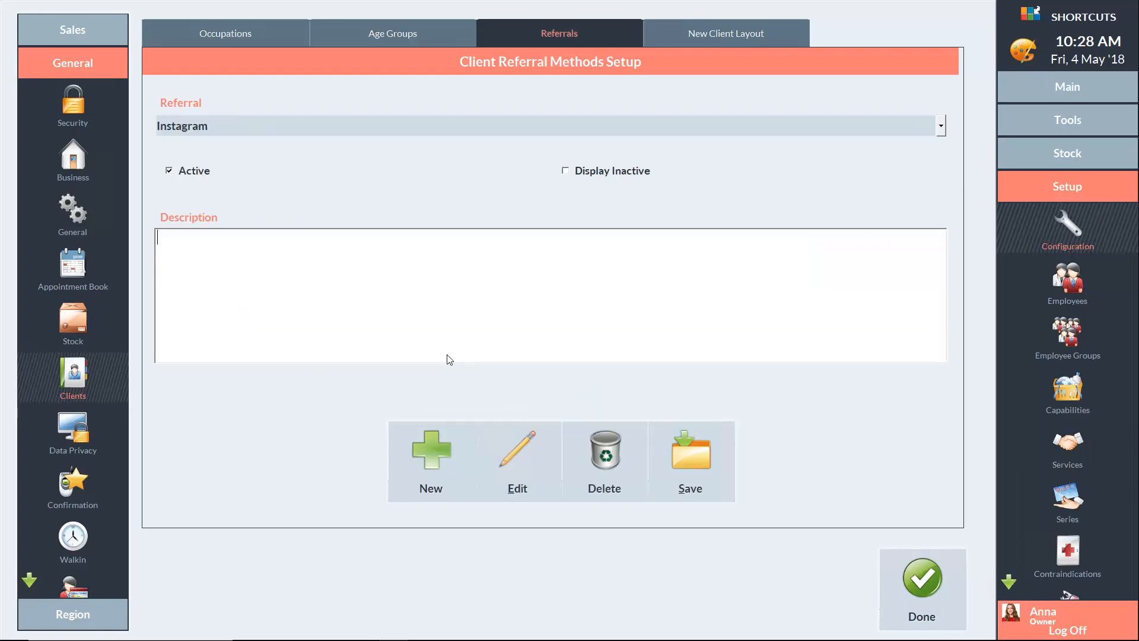
left_click(690, 462)
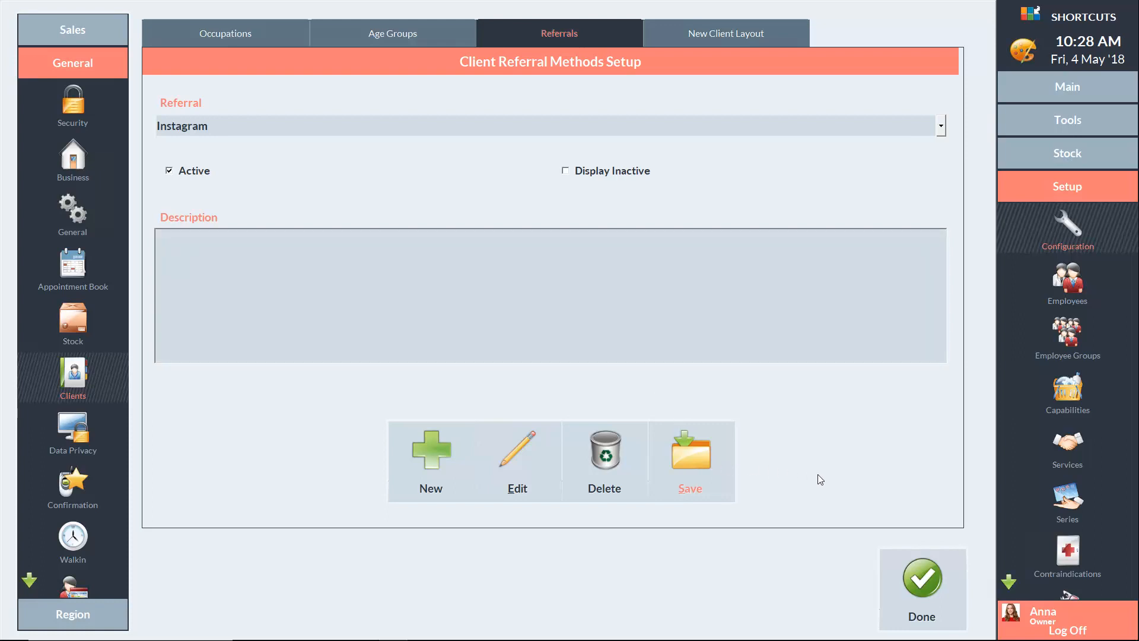
left_click(922, 584)
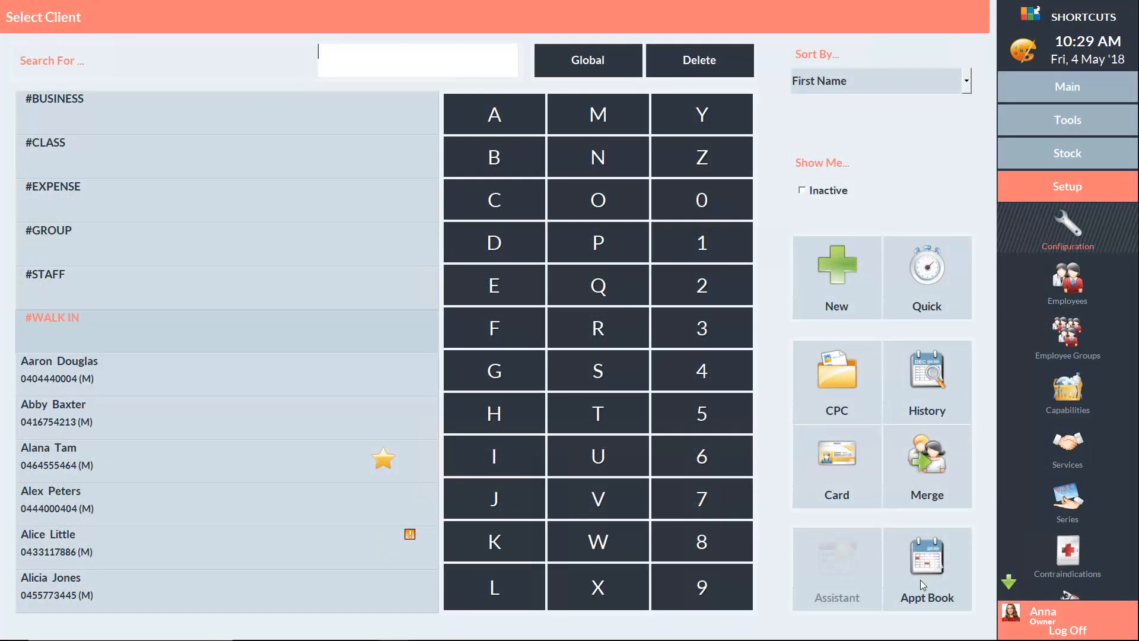
Start a new client and enter the client's first name, last name, e-mail and mobile number
left_click(840, 274)
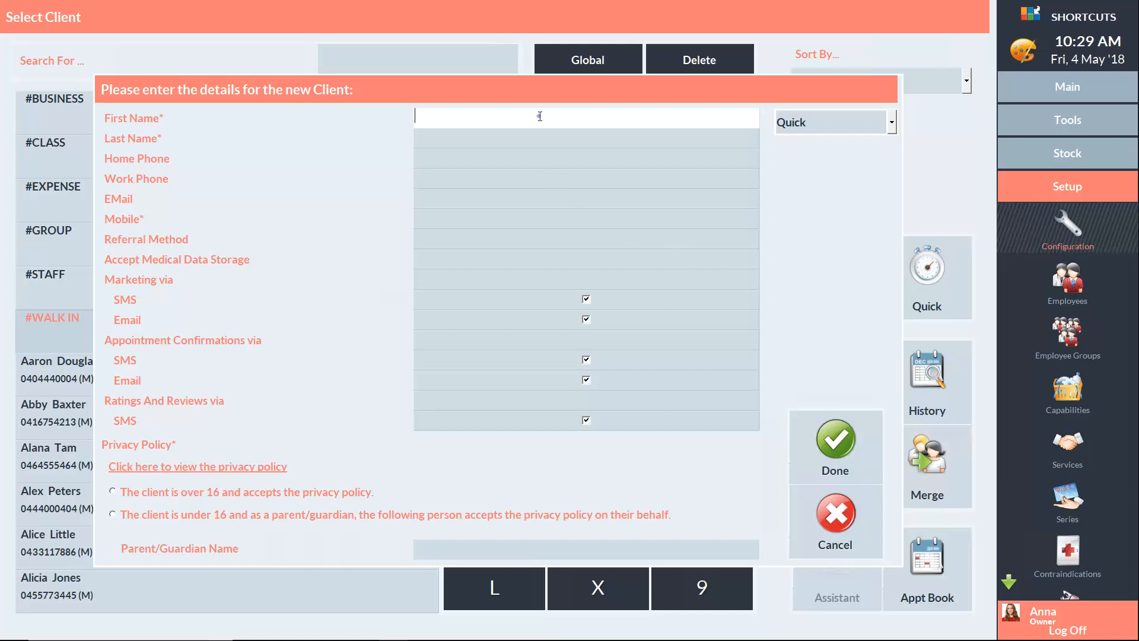
left_click(500, 140)
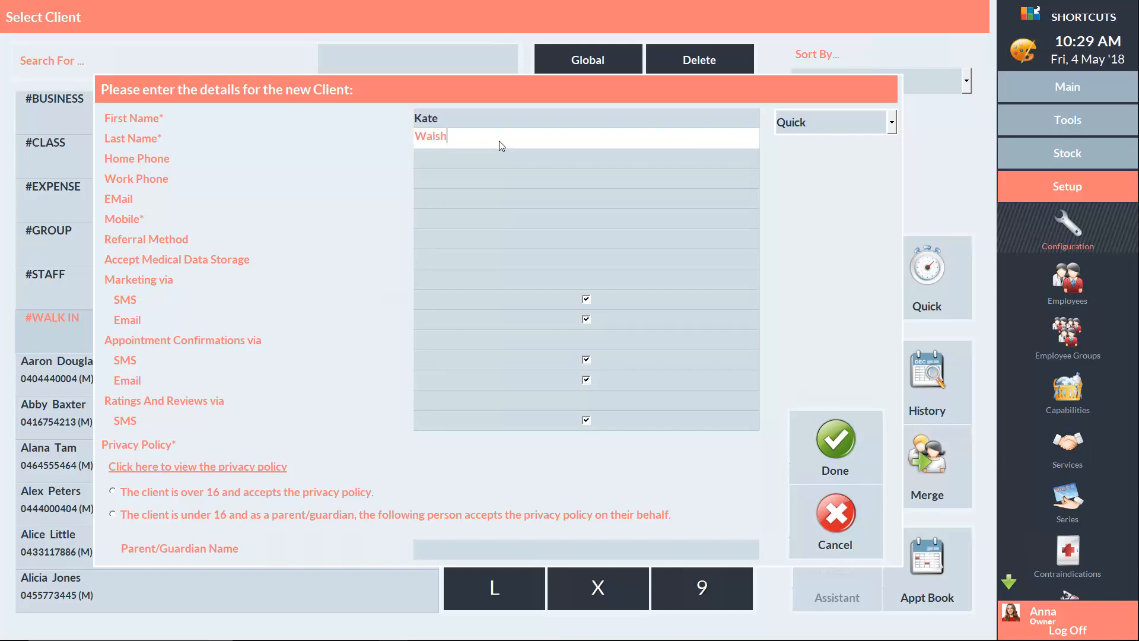
left_click(453, 198)
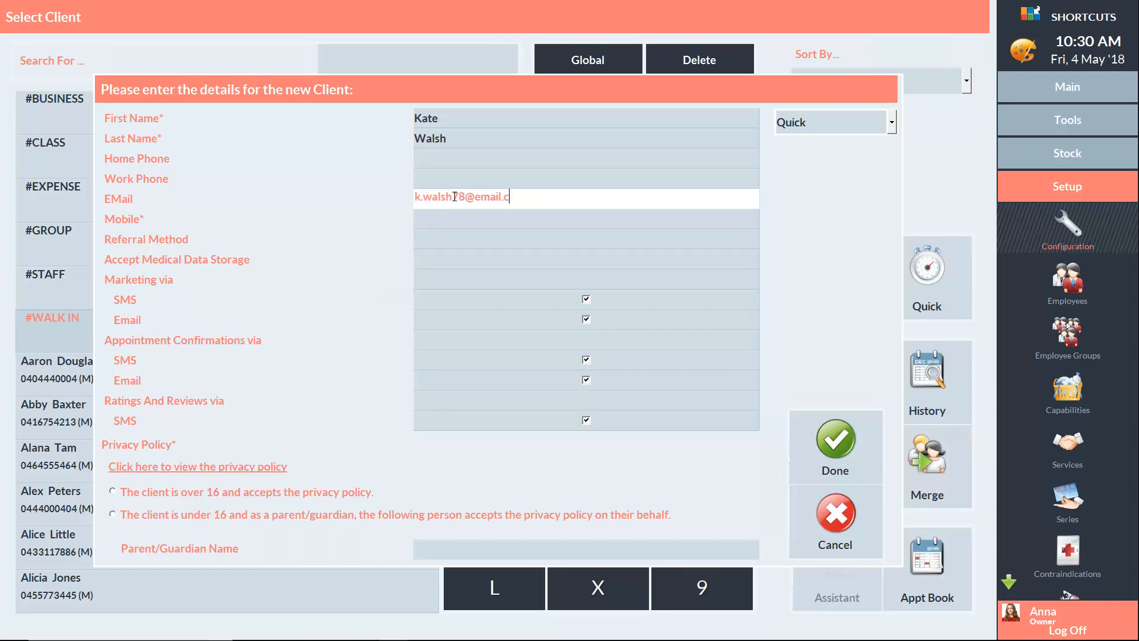
left_click(433, 221)
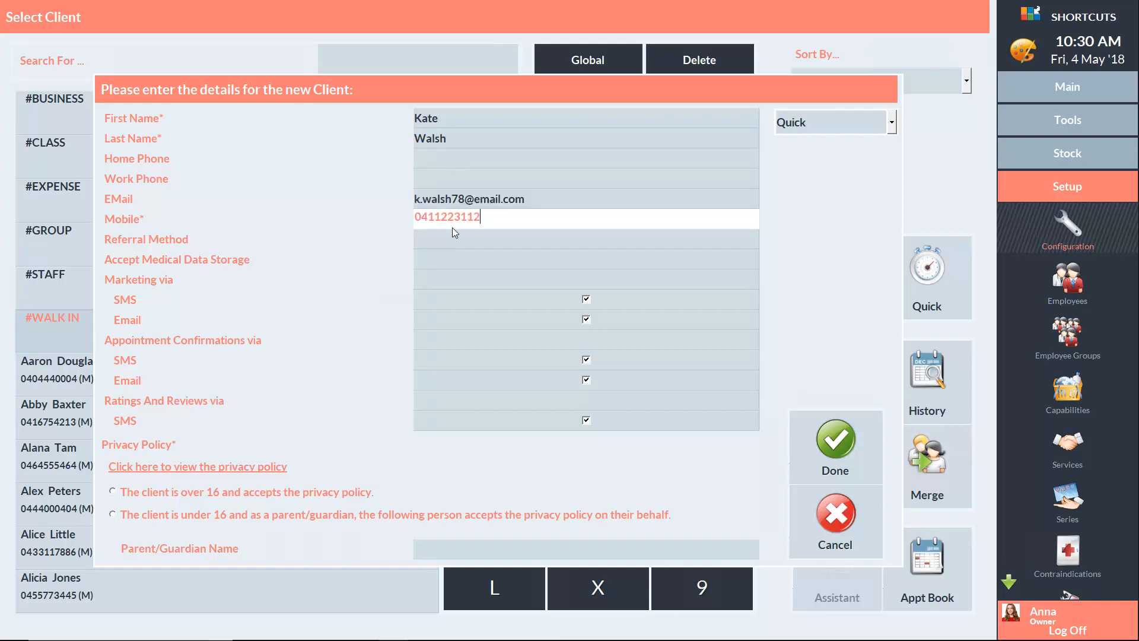
Set referral method to Instagram, medical data storage to Yes, and untick marketing via e-mail
left_click(455, 240)
left_click(465, 292)
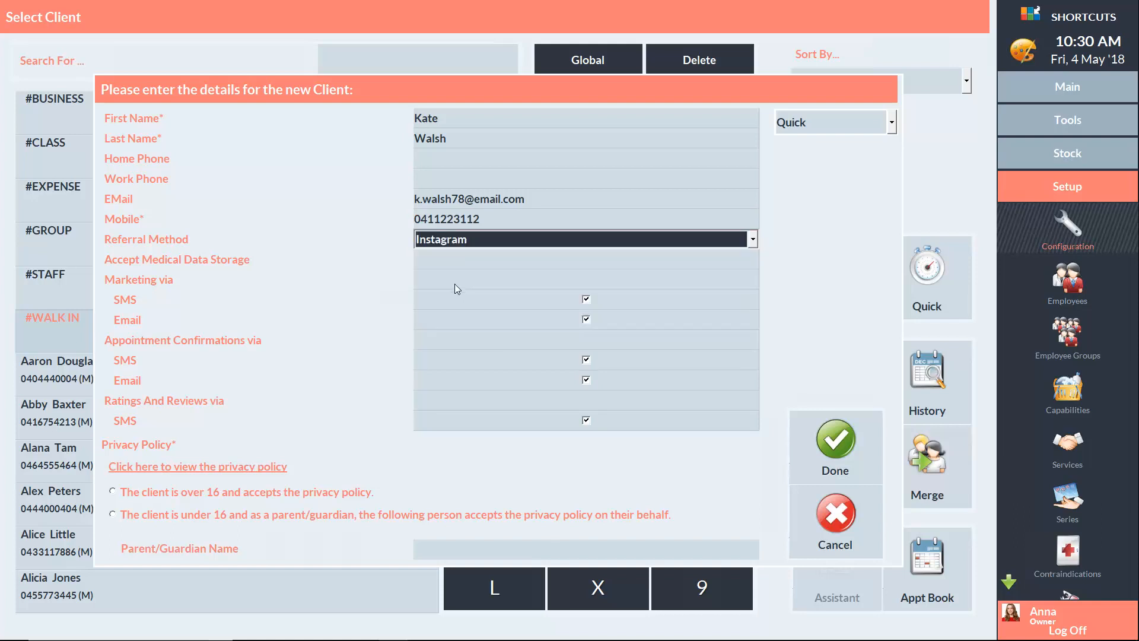
left_click(451, 259)
left_click(440, 294)
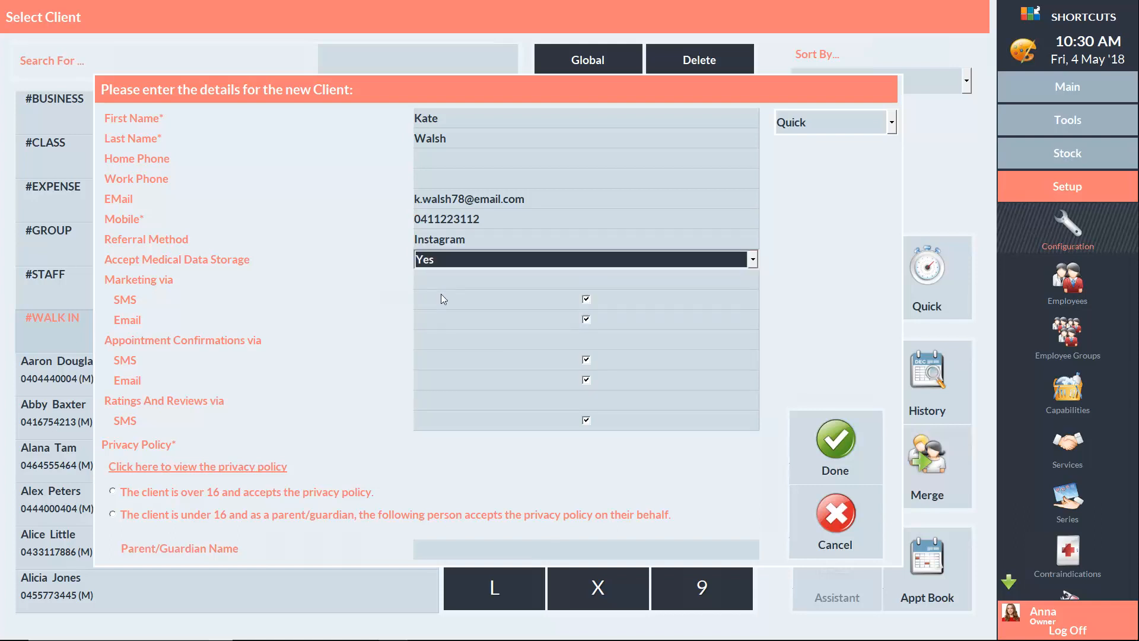
left_click(586, 319)
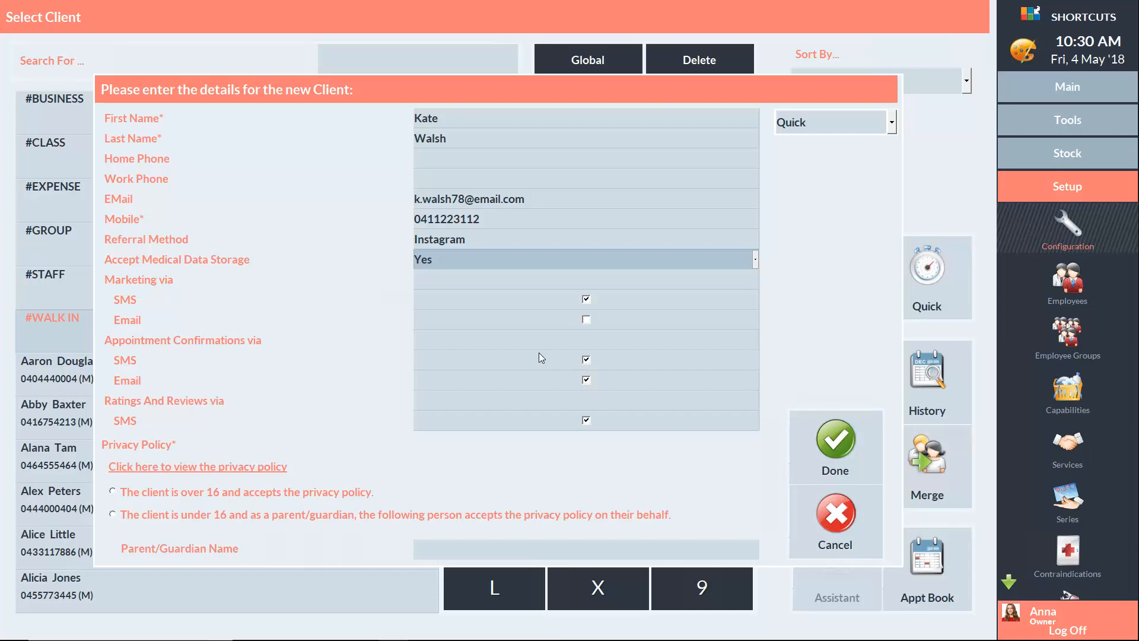
Read through the privacy policy, then record the client as over 16 and accepting it
left_click(186, 468)
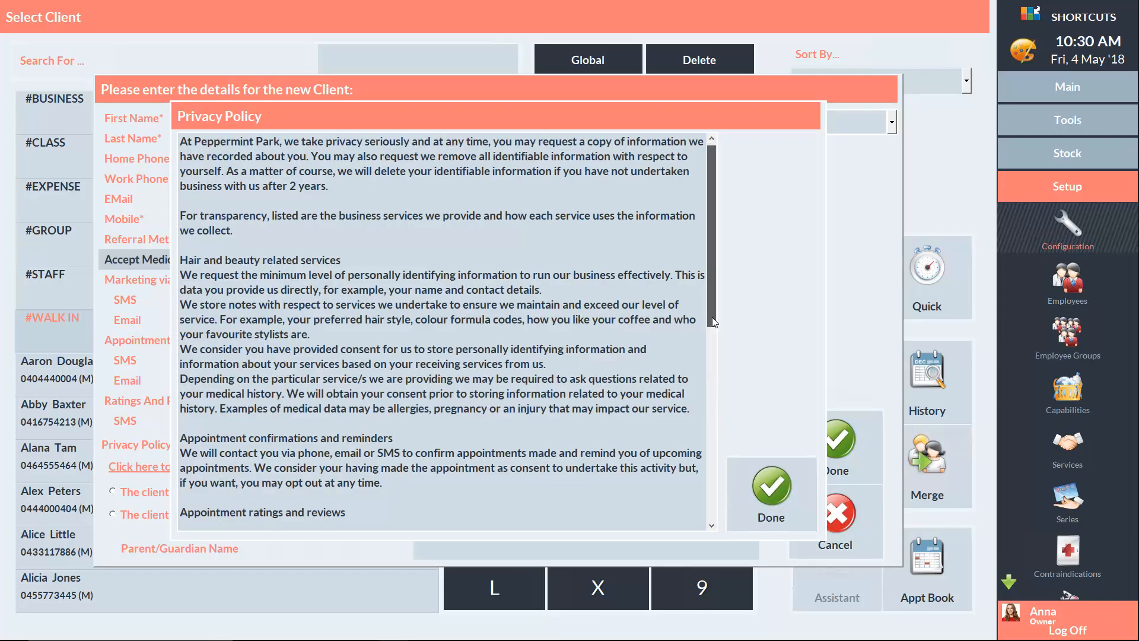
scroll(713, 314, "down", 10)
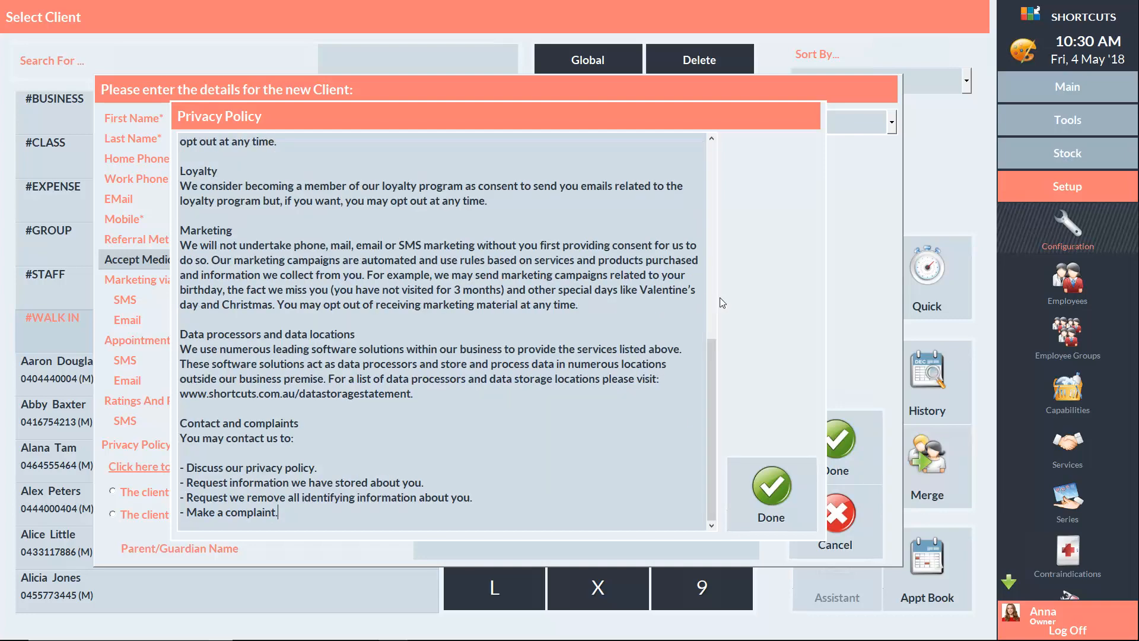
left_click(766, 481)
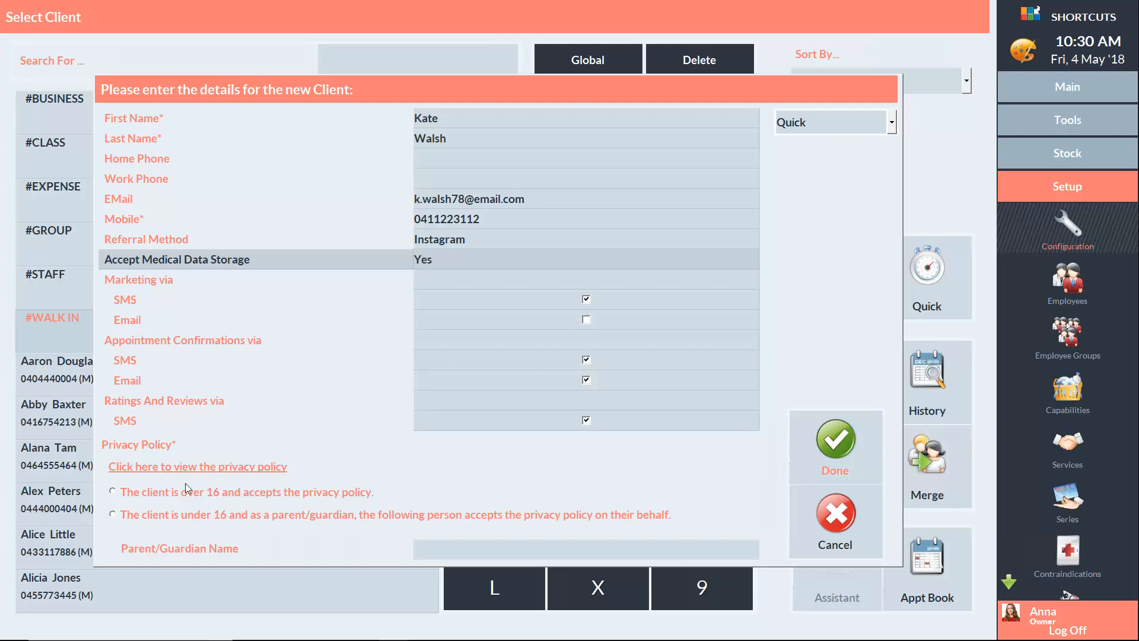
left_click(112, 491)
Save the new client and review her card and extra information, including privacy acceptance
left_click(836, 444)
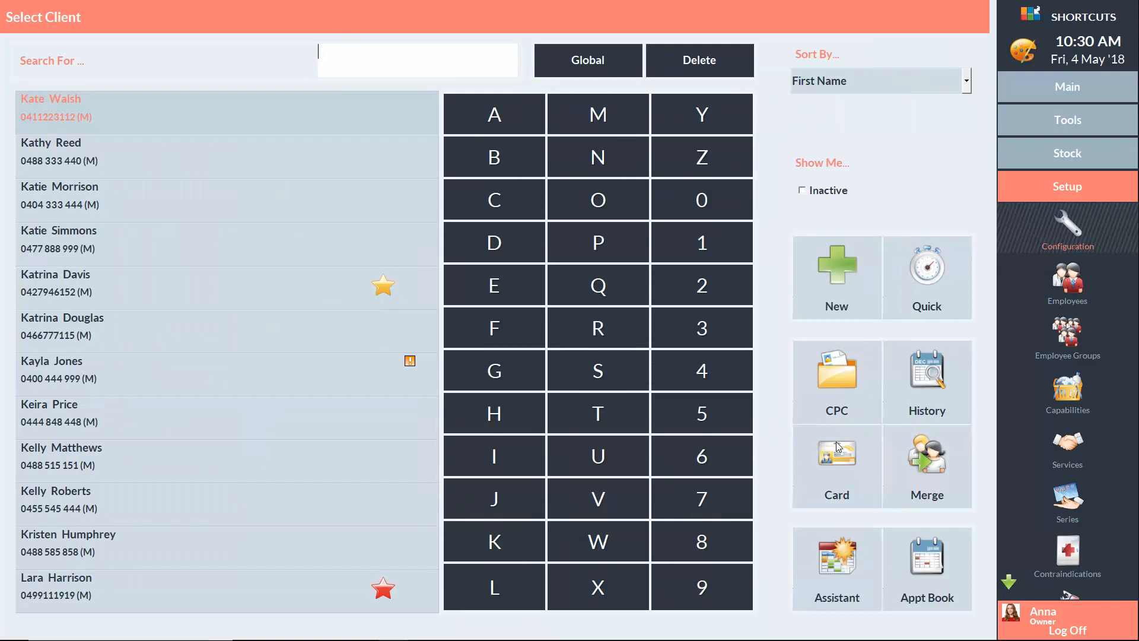
left_click(848, 458)
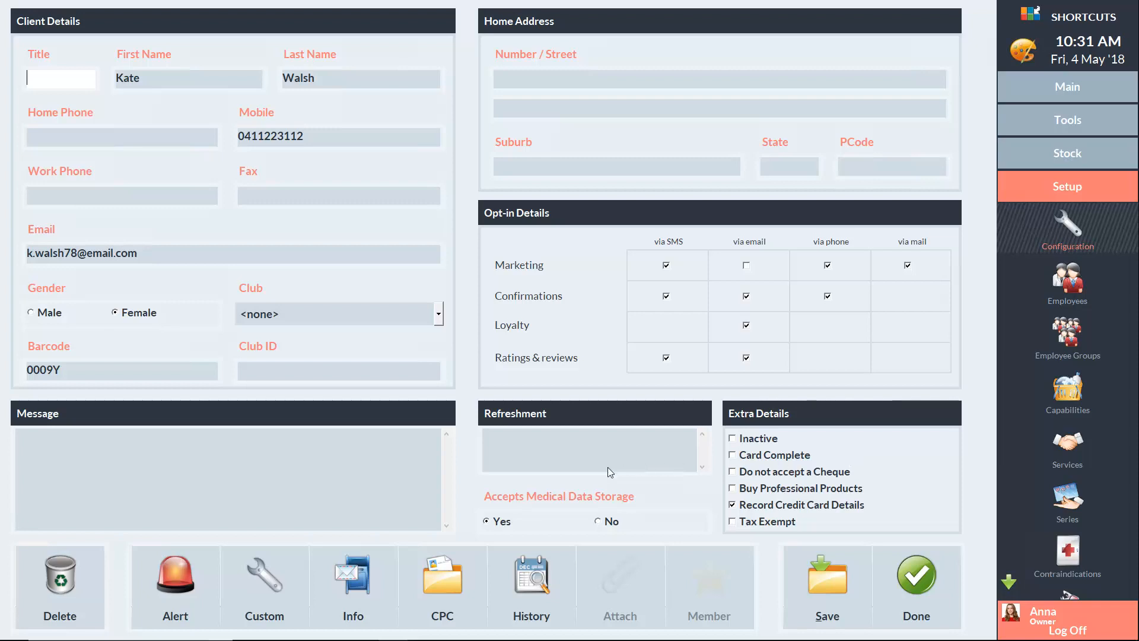
left_click(359, 593)
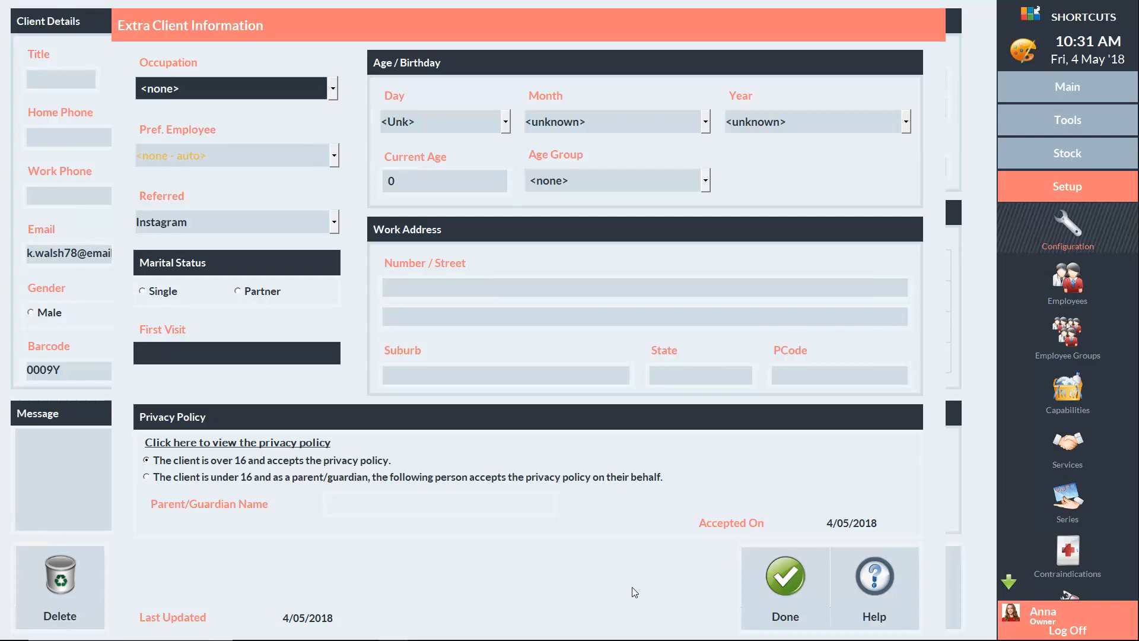
left_click(782, 581)
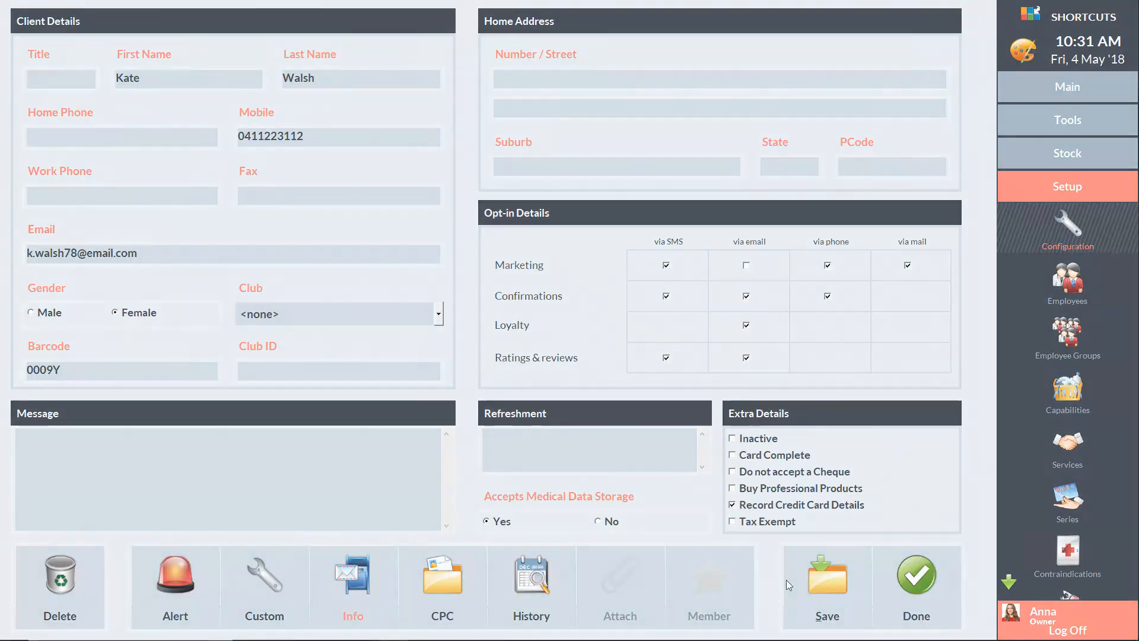